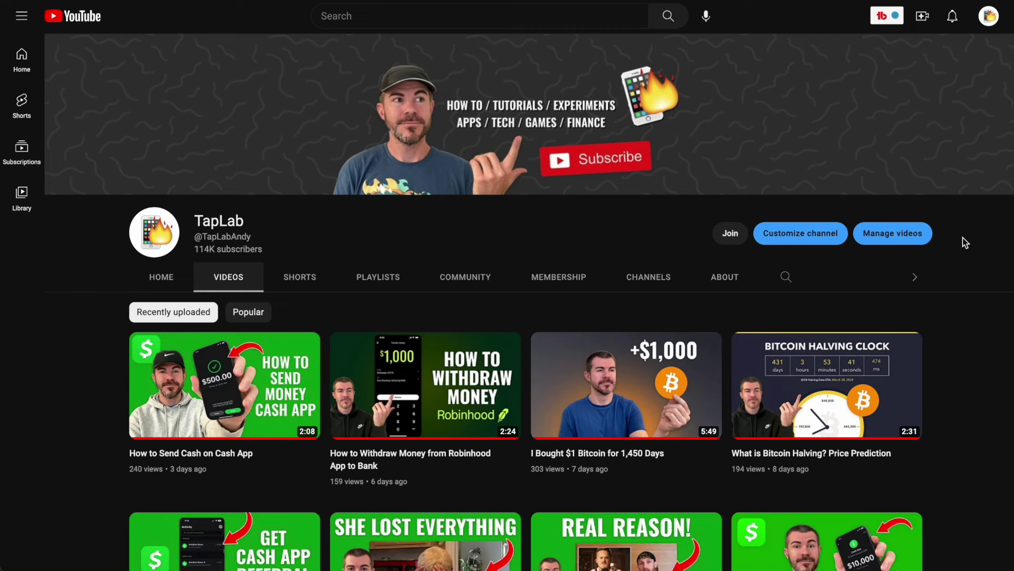
{"action": "scroll", "coordinate": [964, 243], "scroll_direction": "down", "scroll_amount": 3}
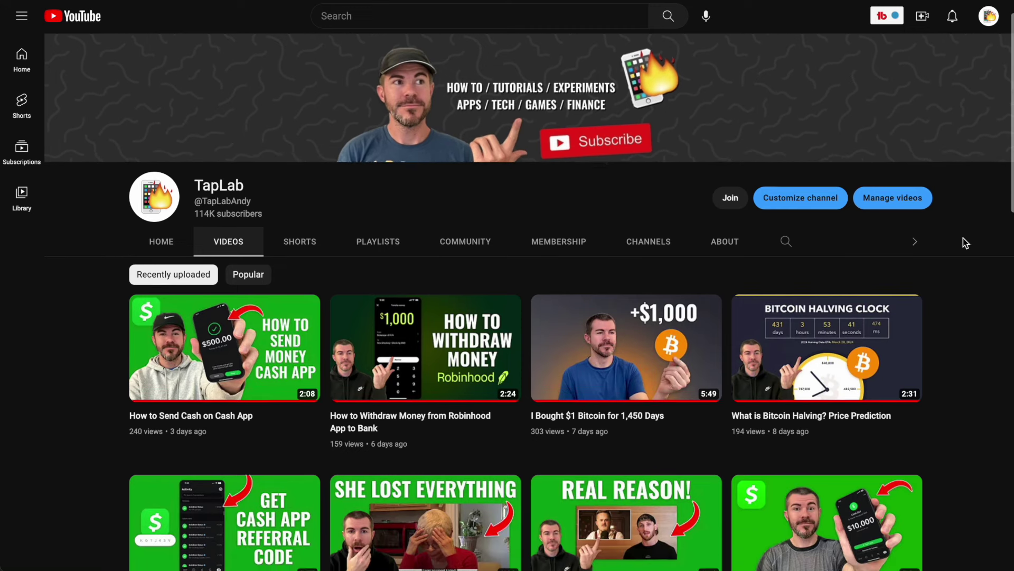
{"action": "scroll", "coordinate": [965, 242], "scroll_direction": "down", "scroll_amount": 1}
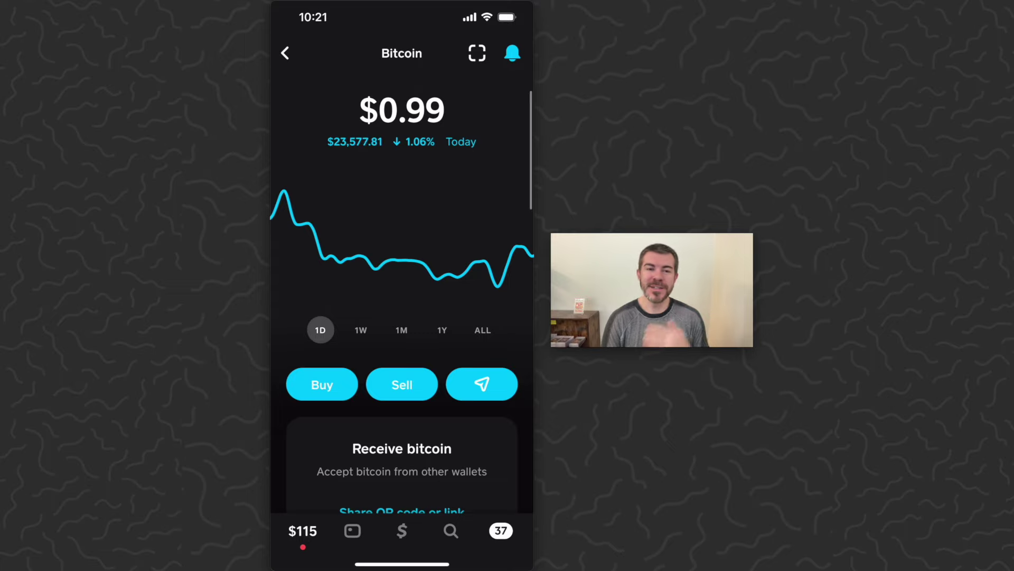
{"action": "scroll", "coordinate": [402, 300], "scroll_direction": "down", "scroll_amount": 2}
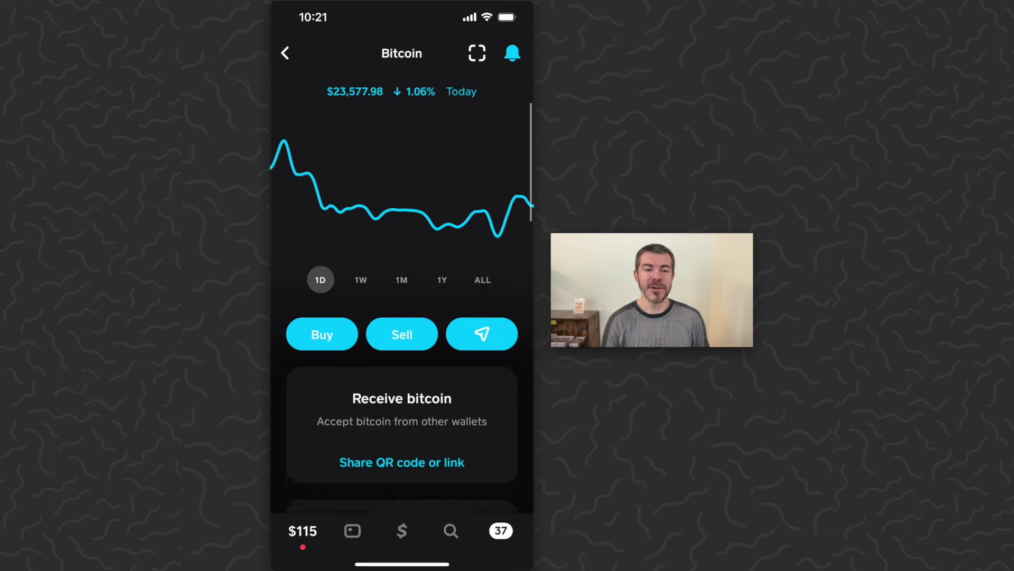
{"action": "scroll", "coordinate": [402, 300], "scroll_direction": "up", "scroll_amount": 2}
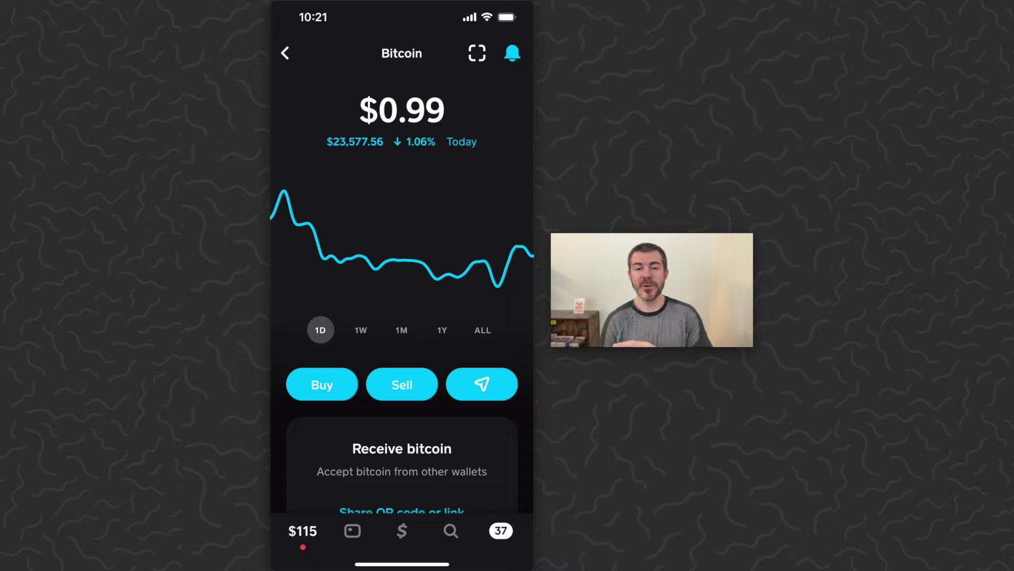
- Go back to the Money home screen showing the $115.24 cash balance
{"action": "left_click", "coordinate": [302, 529]}
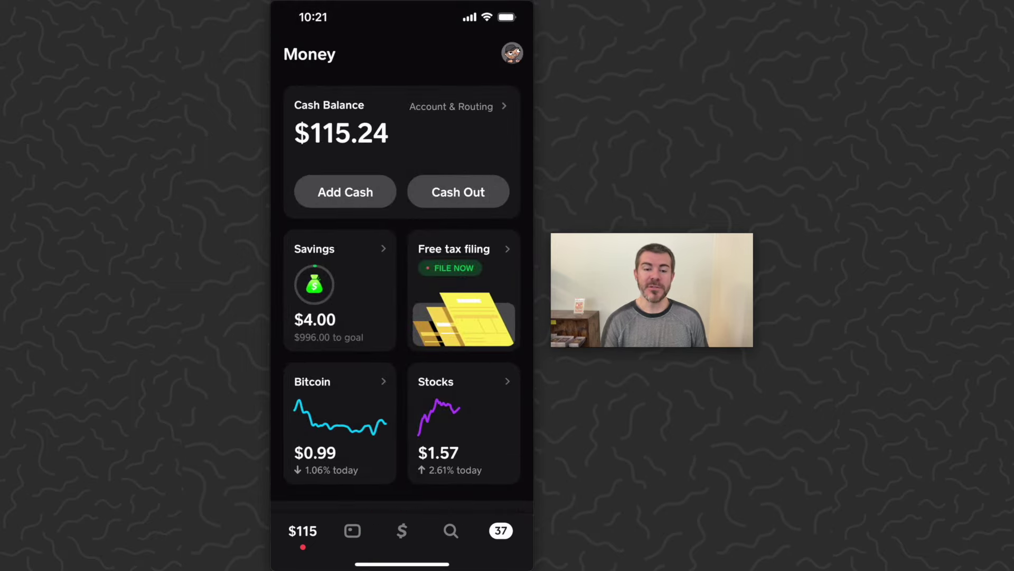
- Open the Bitcoin details page and show the 'Your bitcoin address' receiving sheet
{"action": "left_click", "coordinate": [340, 420]}
{"action": "scroll", "coordinate": [402, 317], "scroll_direction": "down", "scroll_amount": 3}
{"action": "scroll", "coordinate": [402, 317], "scroll_direction": "down", "scroll_amount": 3}
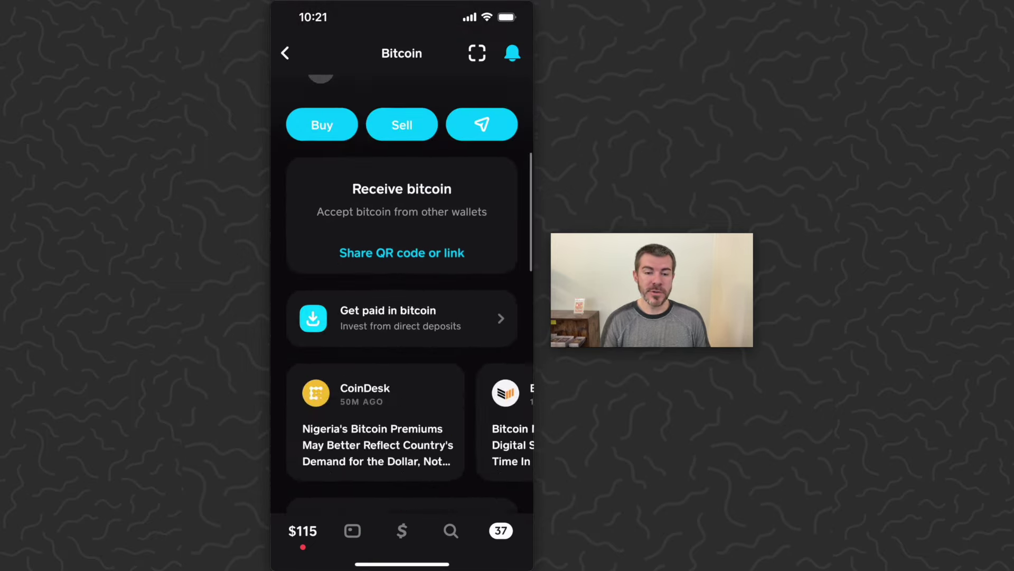
{"action": "scroll", "coordinate": [402, 318], "scroll_direction": "down", "scroll_amount": 3}
{"action": "scroll", "coordinate": [402, 317], "scroll_direction": "down", "scroll_amount": 3}
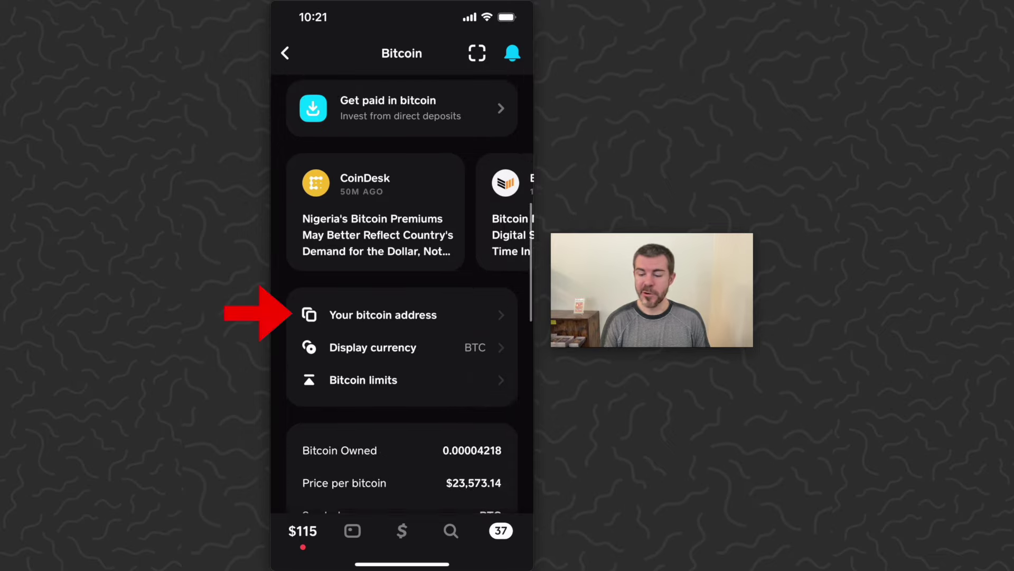
{"action": "scroll", "coordinate": [402, 317], "scroll_direction": "down", "scroll_amount": 1}
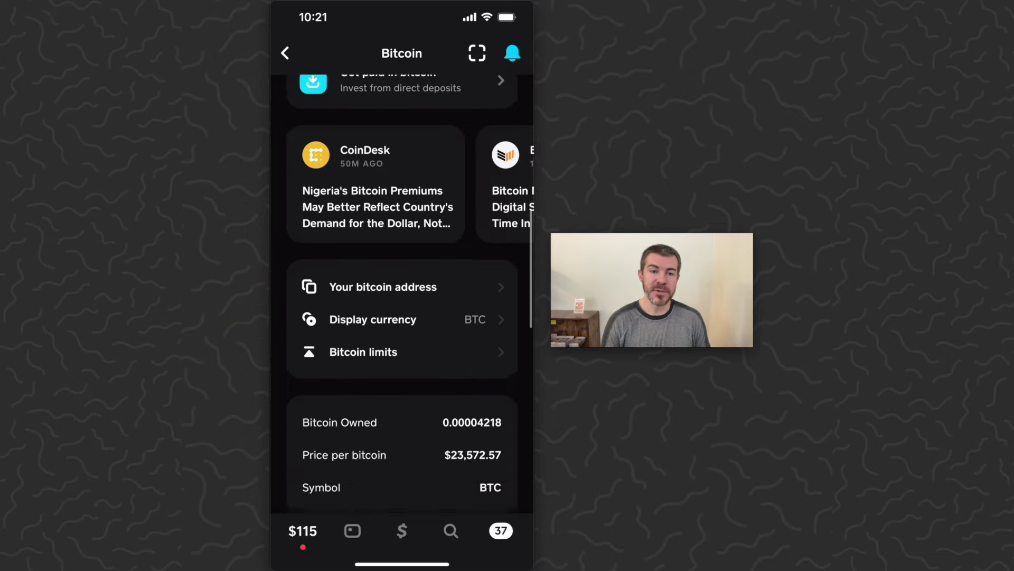
{"action": "left_click", "coordinate": [383, 285]}
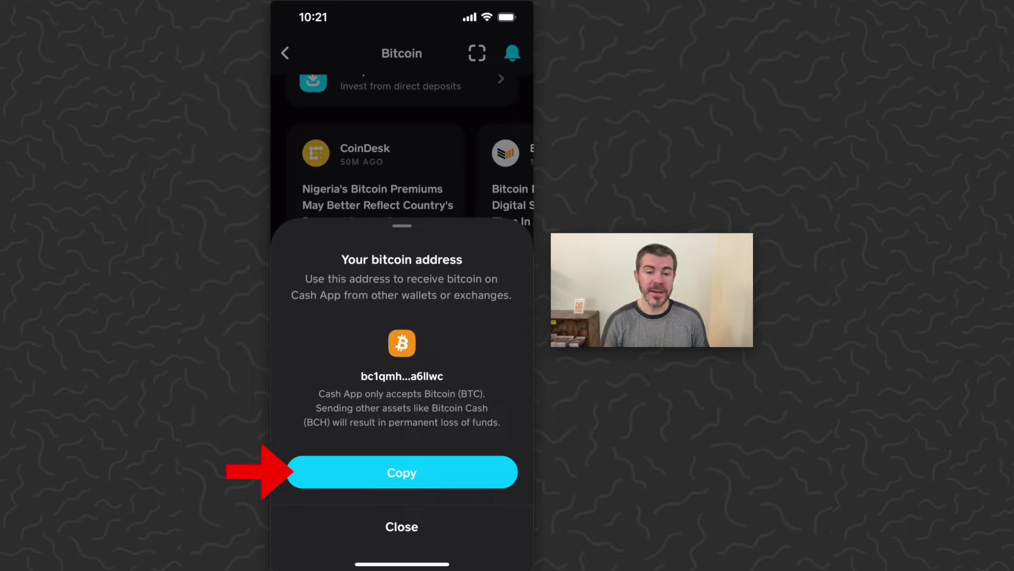
- Copy the bitcoin address from the 'Your bitcoin address' sheet
{"action": "left_click", "coordinate": [402, 472]}
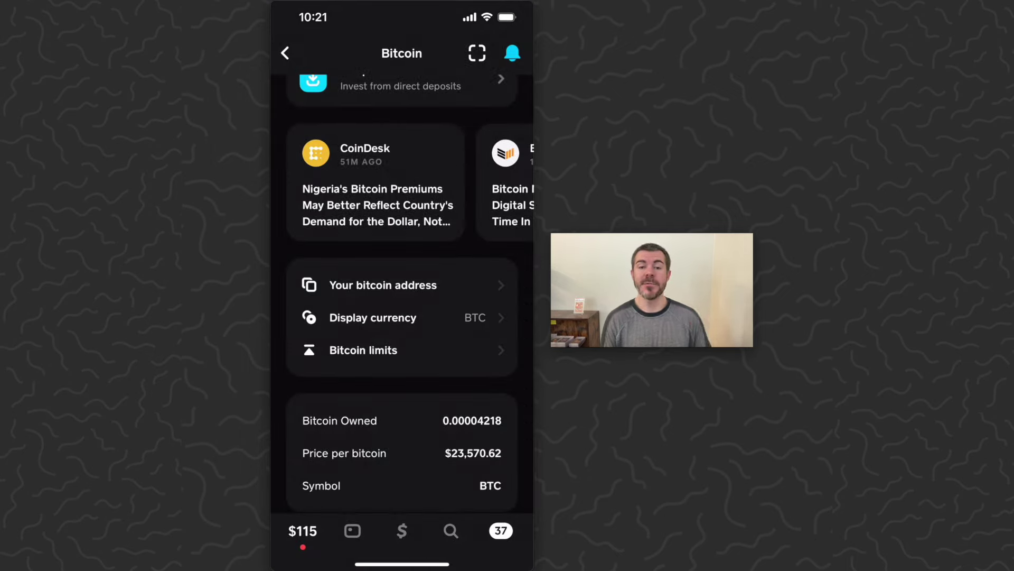
{"action": "scroll", "coordinate": [402, 302], "scroll_direction": "up", "scroll_amount": 10}
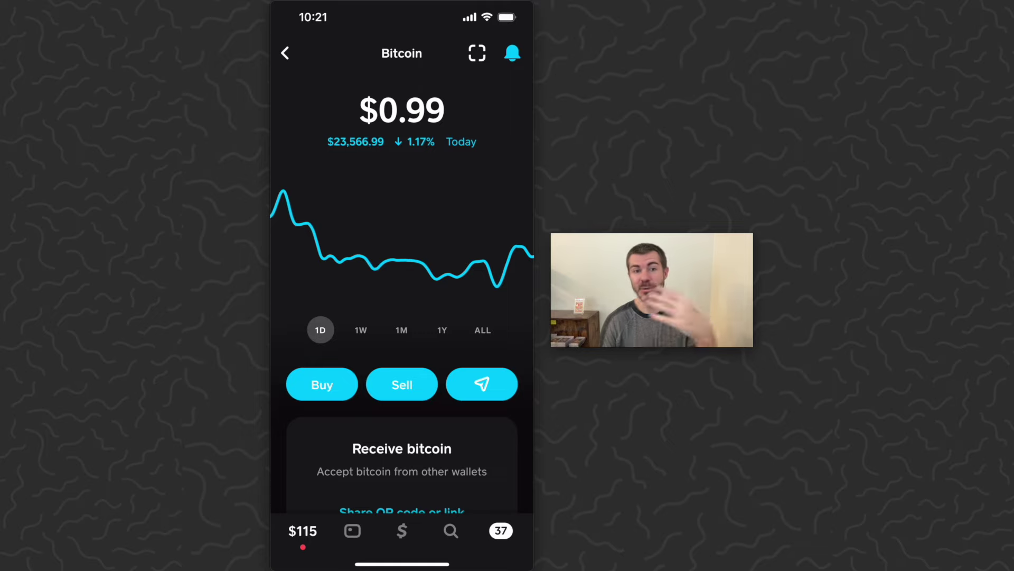
{"action": "scroll", "coordinate": [402, 293], "scroll_direction": "down", "scroll_amount": 10}
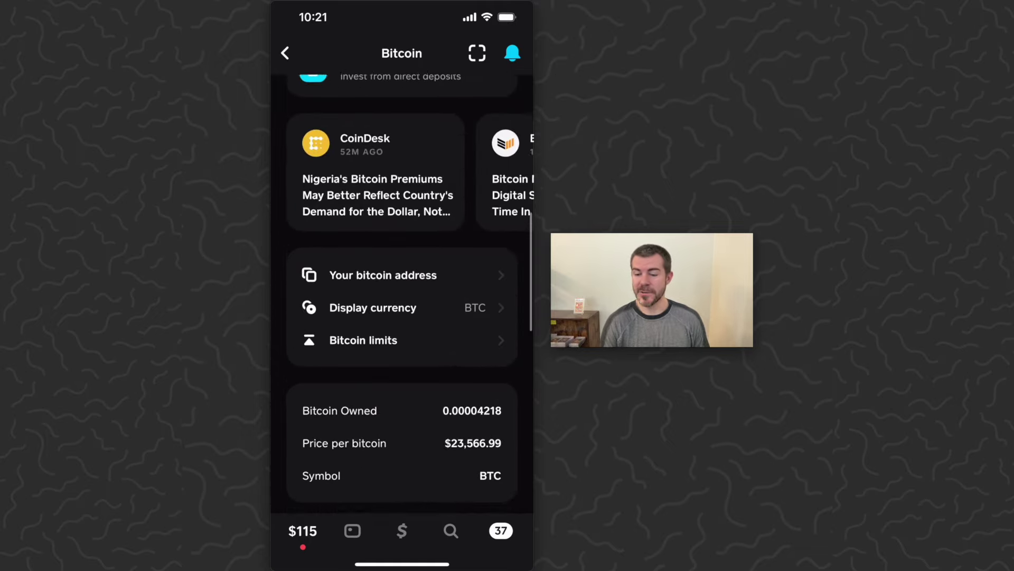
{"action": "scroll", "coordinate": [402, 294], "scroll_direction": "down", "scroll_amount": 2}
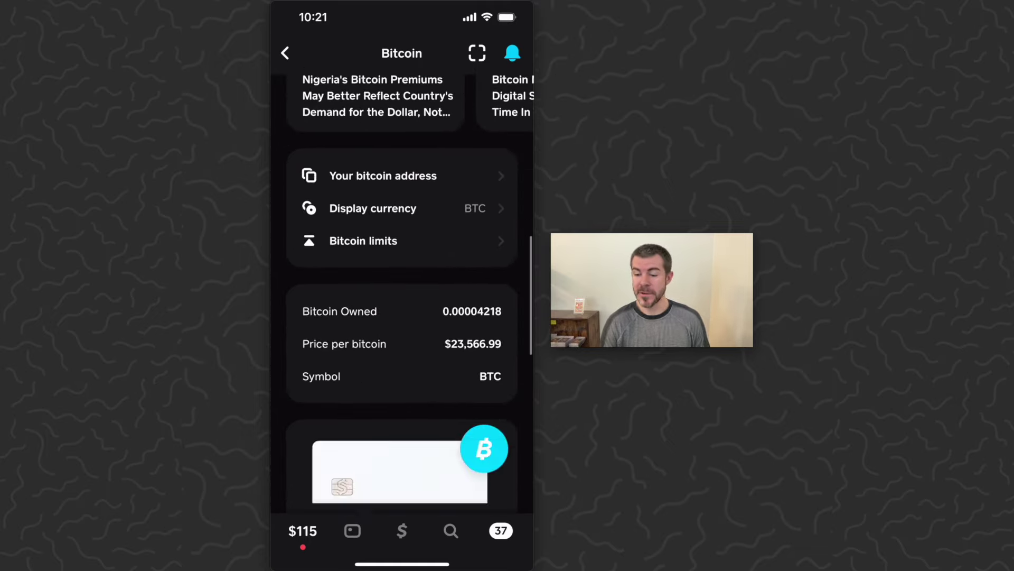
{"action": "scroll", "coordinate": [402, 293], "scroll_direction": "down", "scroll_amount": 2}
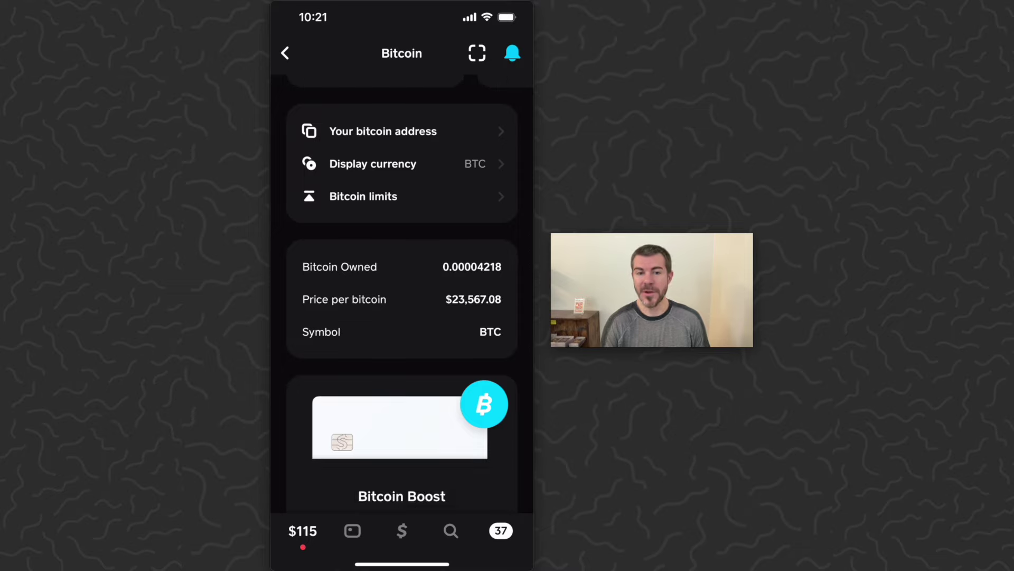
{"action": "scroll", "coordinate": [402, 293], "scroll_direction": "up", "scroll_amount": 10}
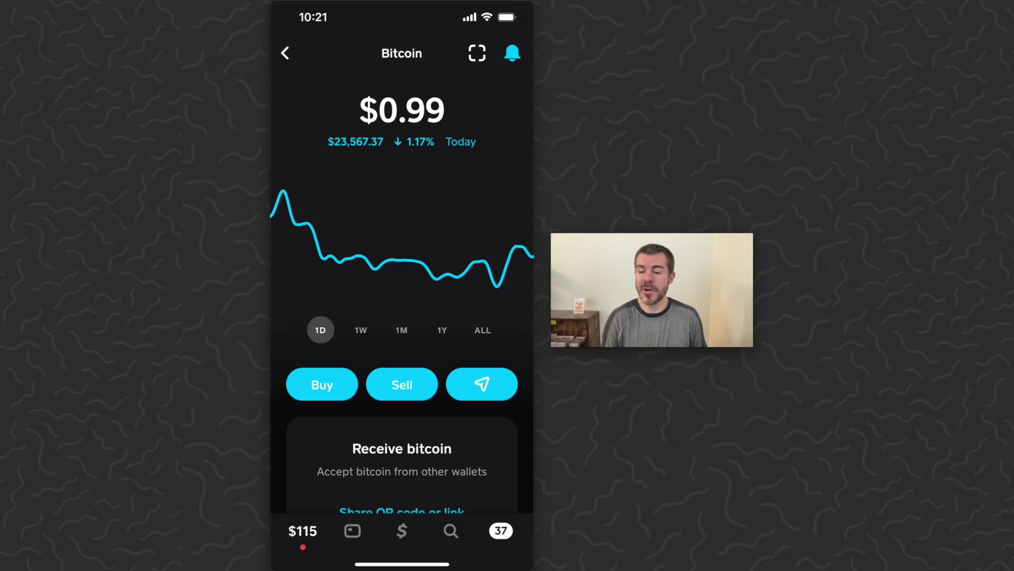
- Start selling bitcoin from the Bitcoin page, triggering the Face ID prompt
{"action": "left_click", "coordinate": [402, 384]}
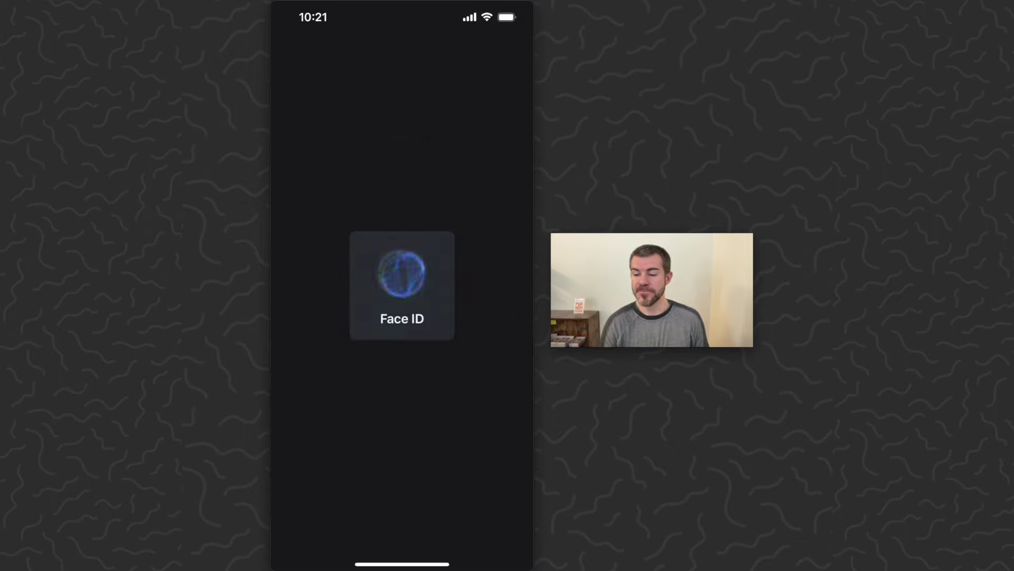